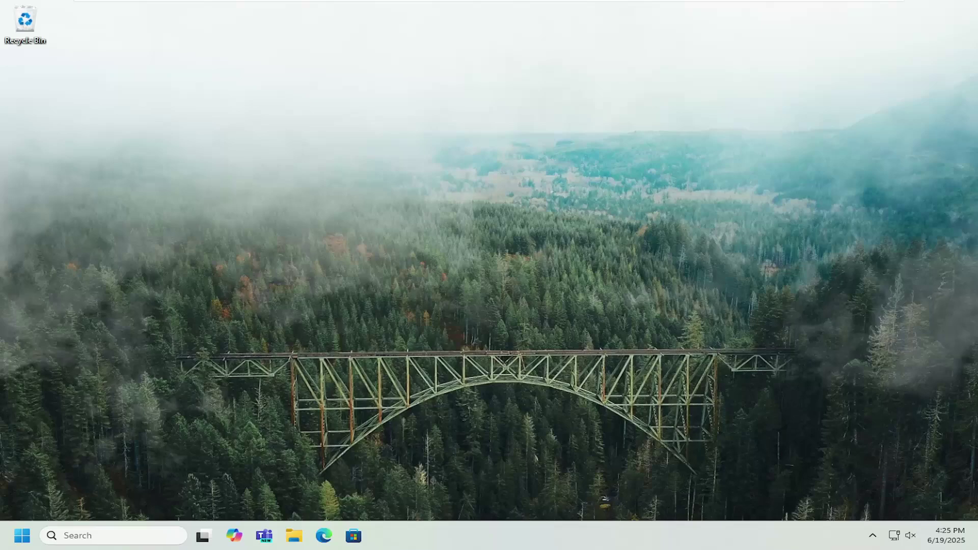
- Search Google in Edge for 'canon pixma mp160 support'
left_click(324, 538)
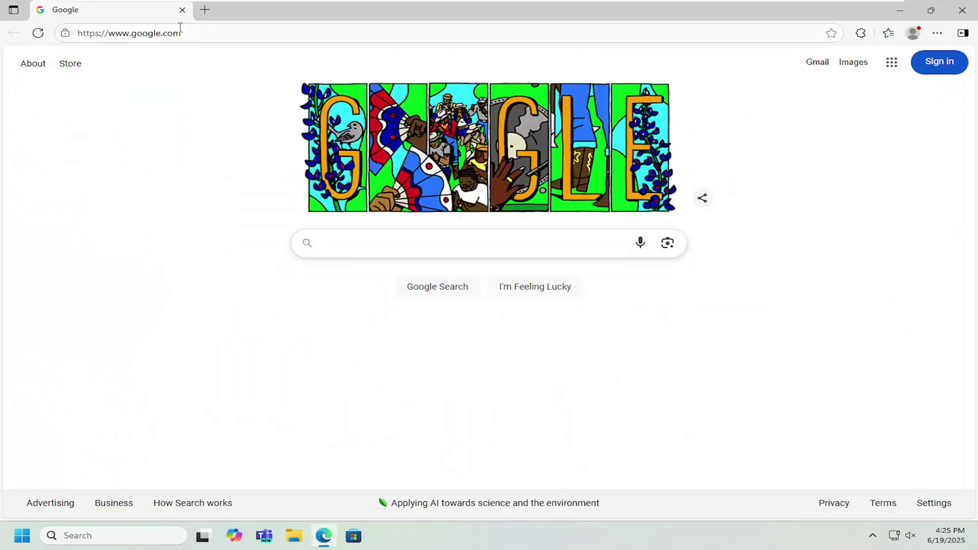
left_click(180, 32)
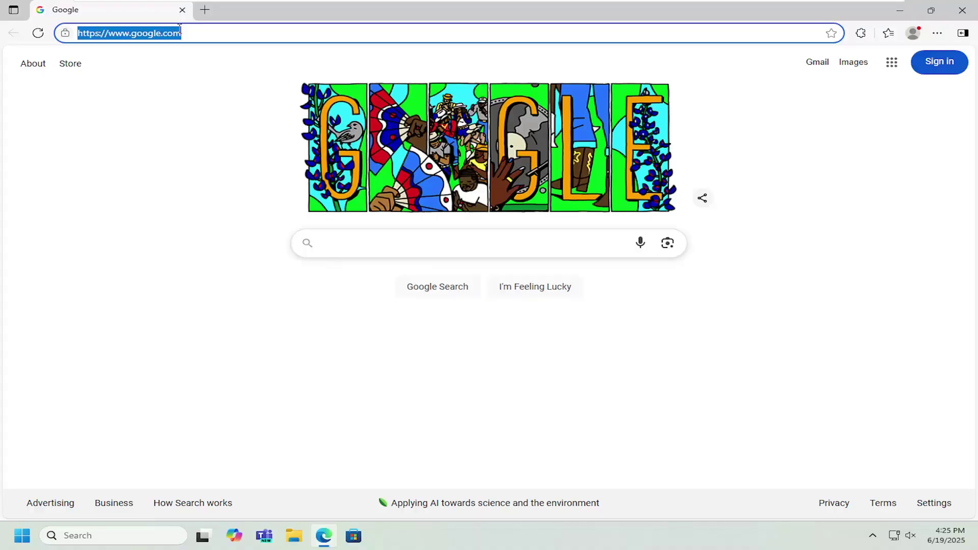
type("canon pix")
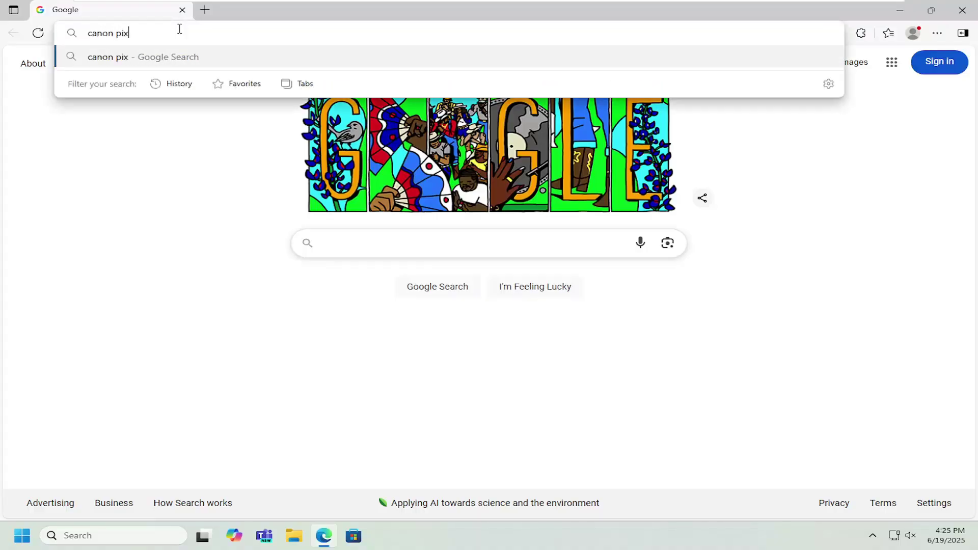
type("ma mp160 ")
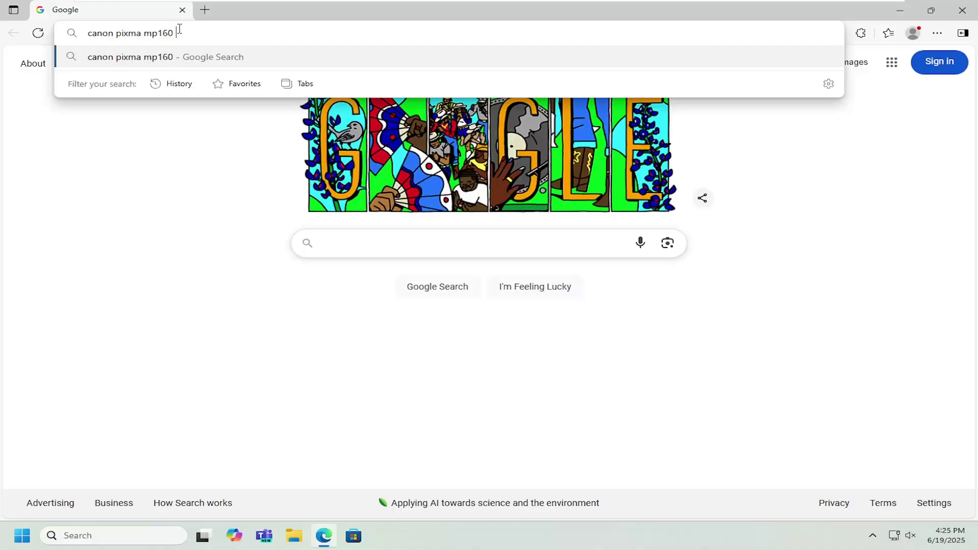
type("support")
key("Return")
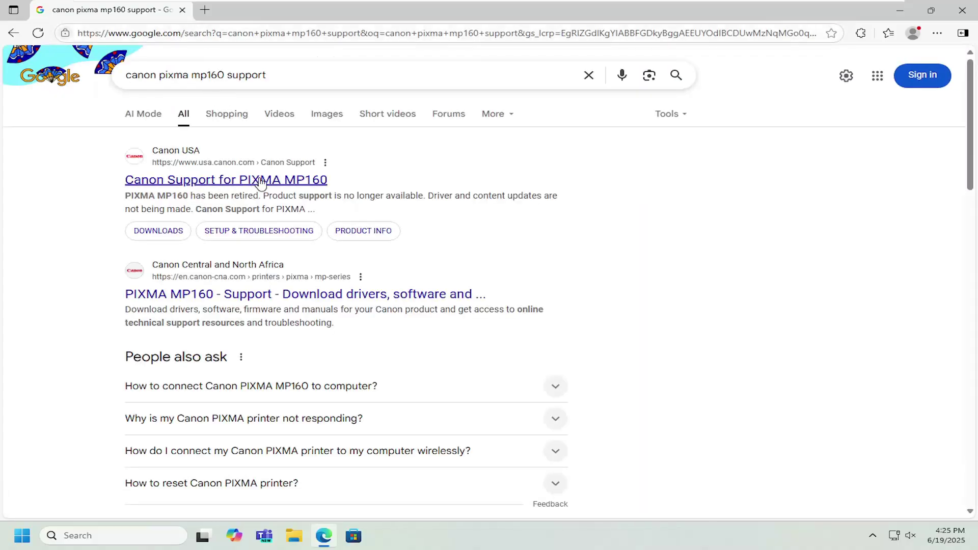
- Download My Printer Ver.3.3.0 from Canon's PIXMA MP160 Software & Drivers listing
left_click(295, 182)
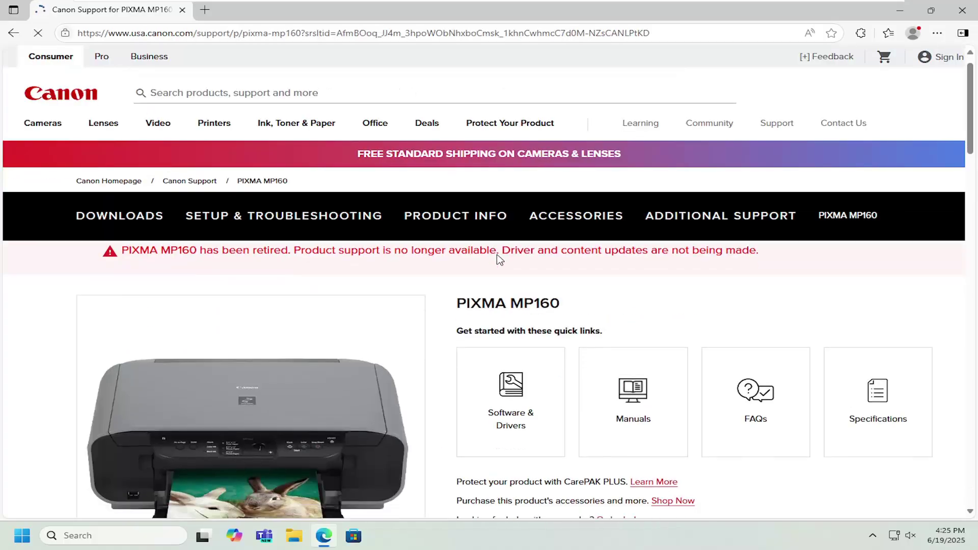
scroll(499, 260, "down", 2)
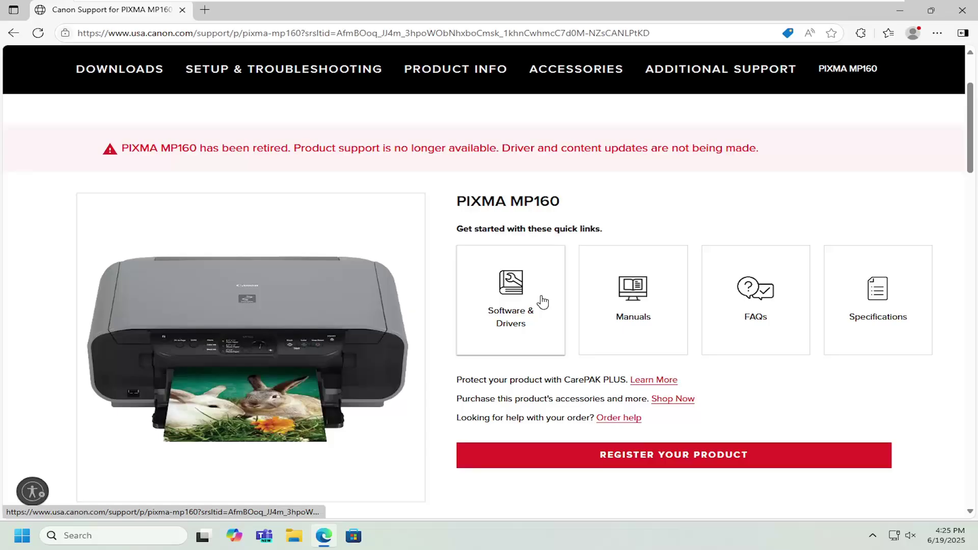
scroll(543, 301, "down", 5)
scroll(271, 234, "down", 1)
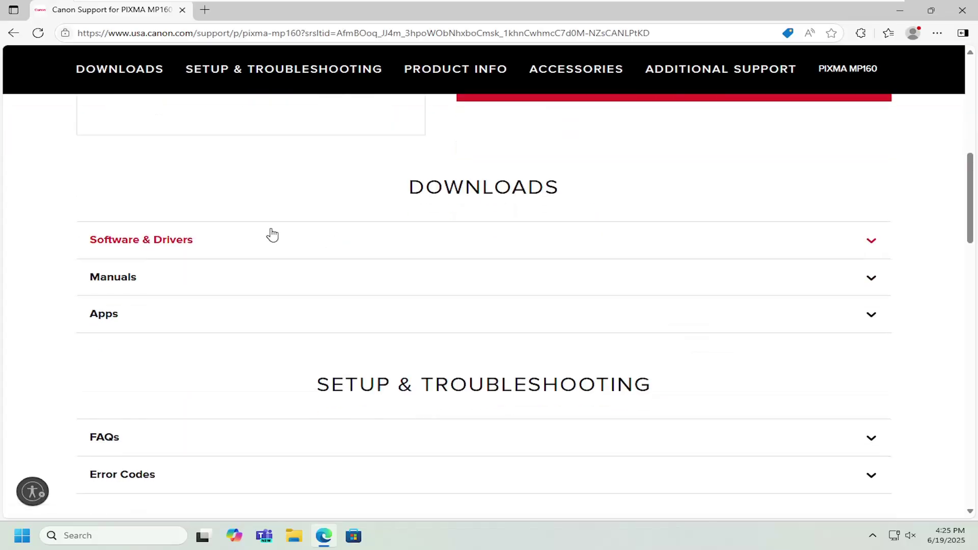
left_click(115, 243)
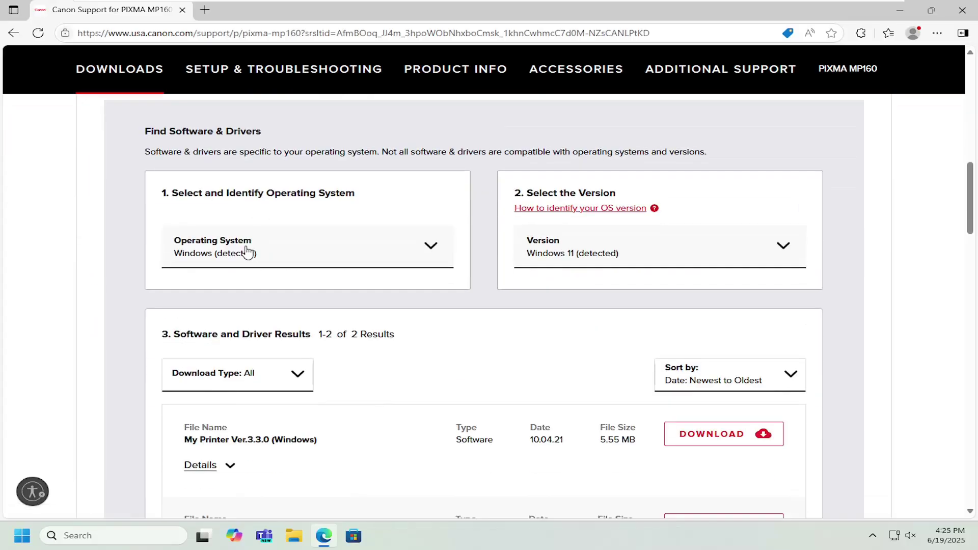
scroll(248, 252, "down", 2)
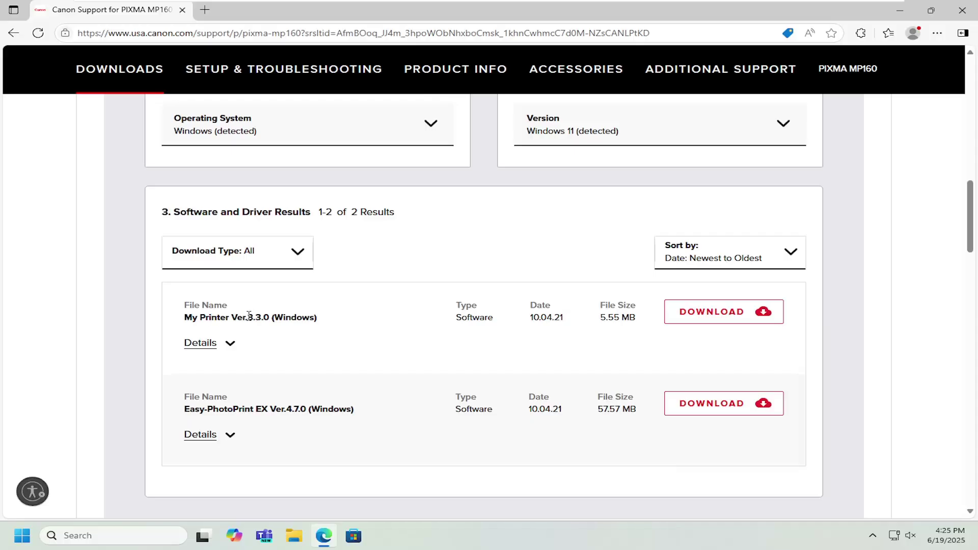
left_click(697, 318)
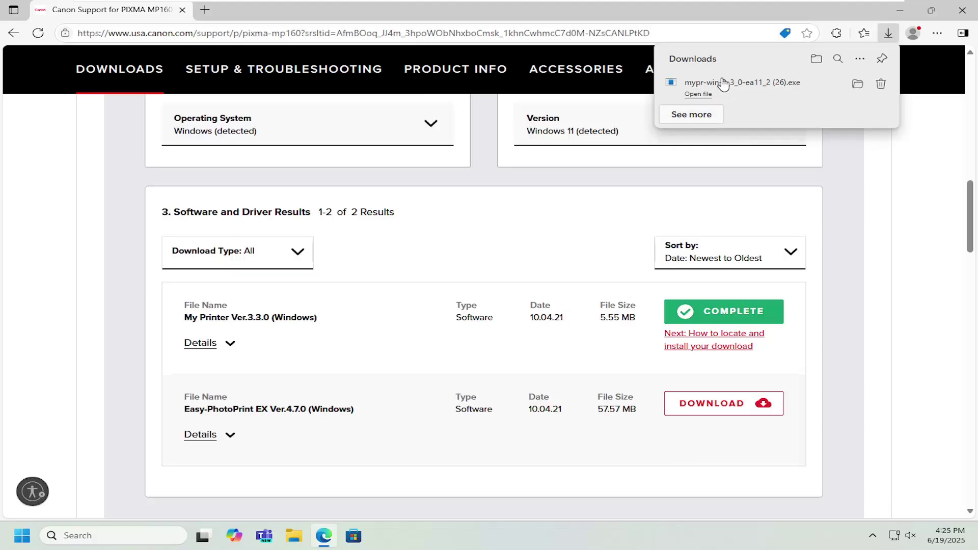
- Launch the downloaded My Printer installer and approve its UAC prompt
left_click(723, 83)
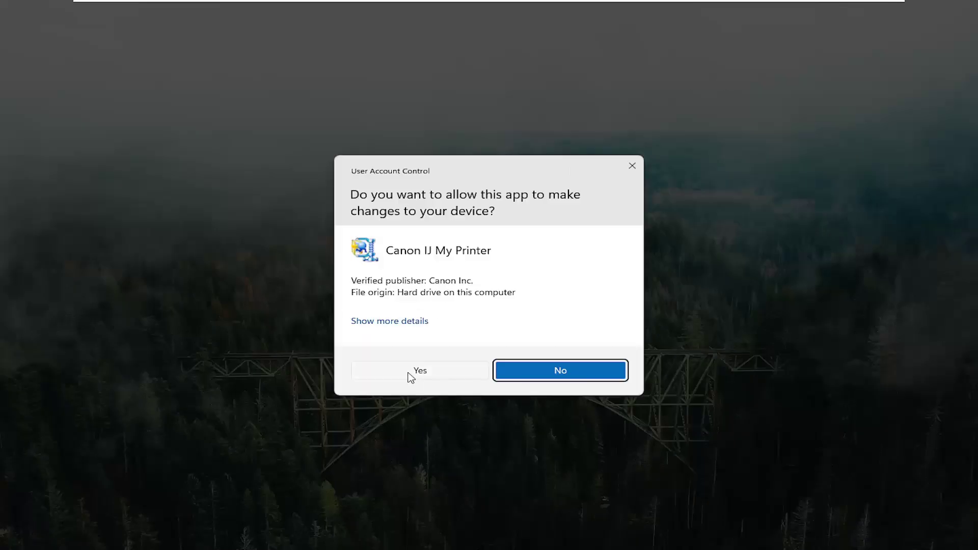
left_click(410, 376)
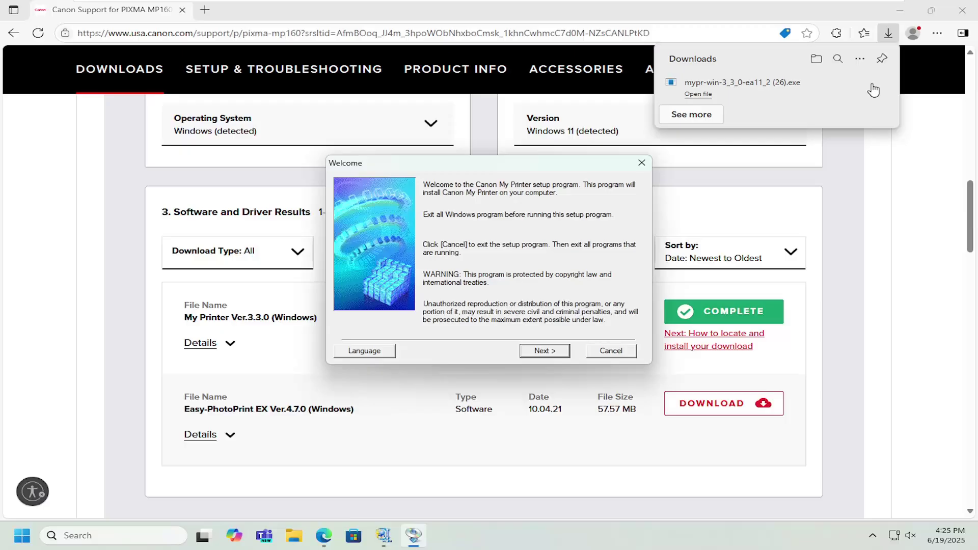
left_click(900, 9)
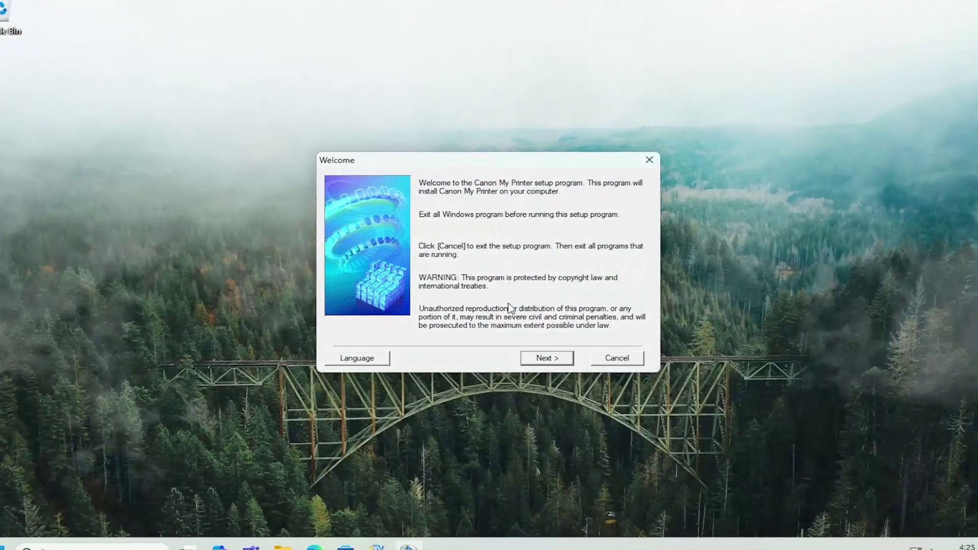
- Finish setup with United States as the region, the license accepted and the default install location
left_click(546, 358)
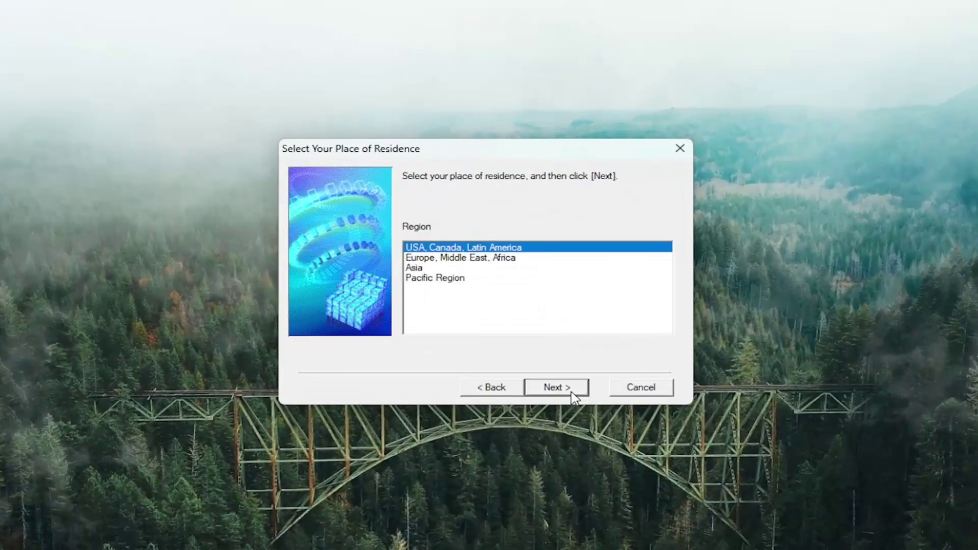
left_click(575, 393)
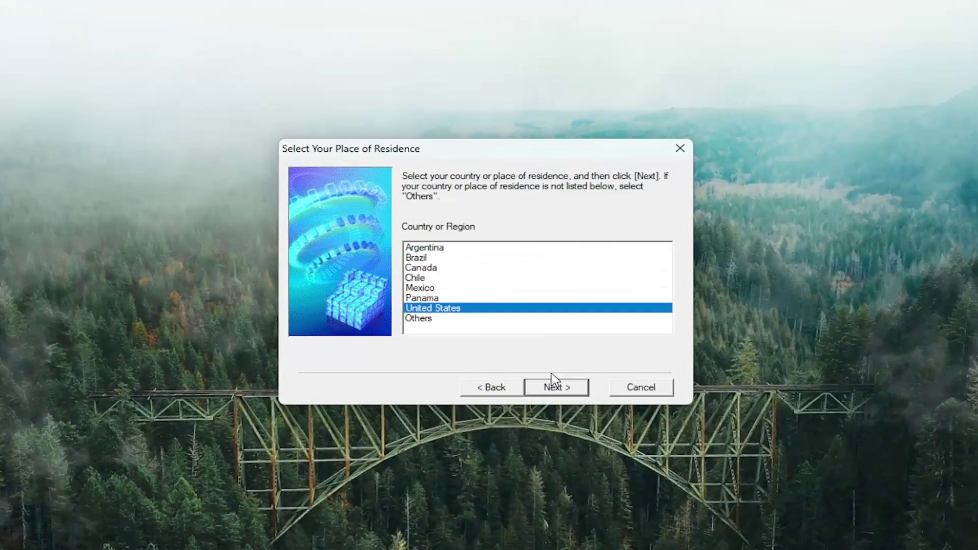
left_click(555, 389)
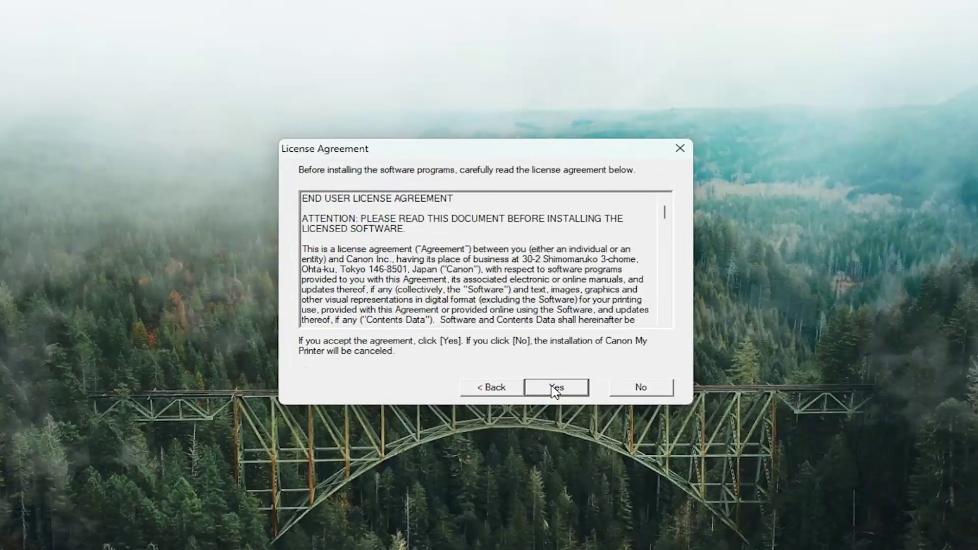
left_click(555, 388)
left_click(558, 386)
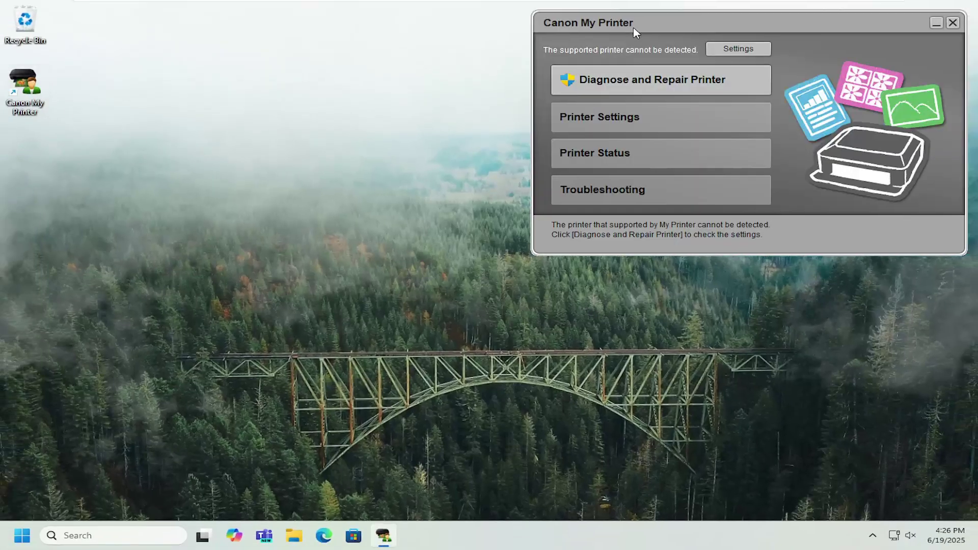
- Run Diagnose and Repair Printer with UAC approval, then cancel the diagnosis
left_click_drag(644, 23, 411, 130)
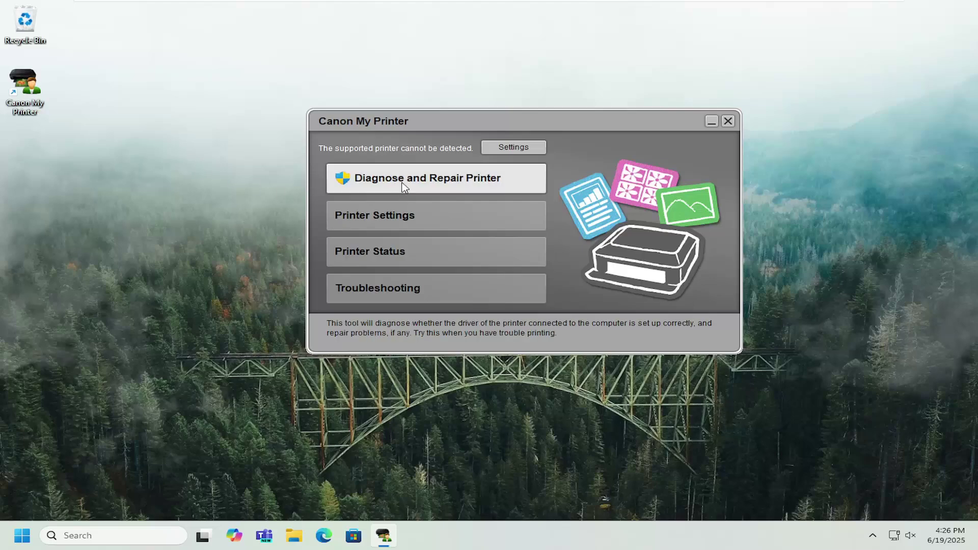
left_click(441, 183)
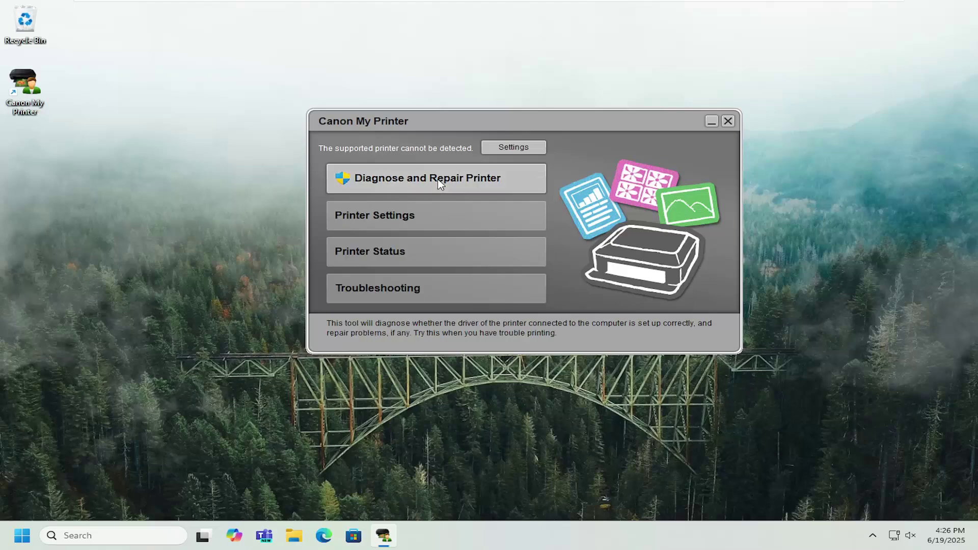
left_click(420, 371)
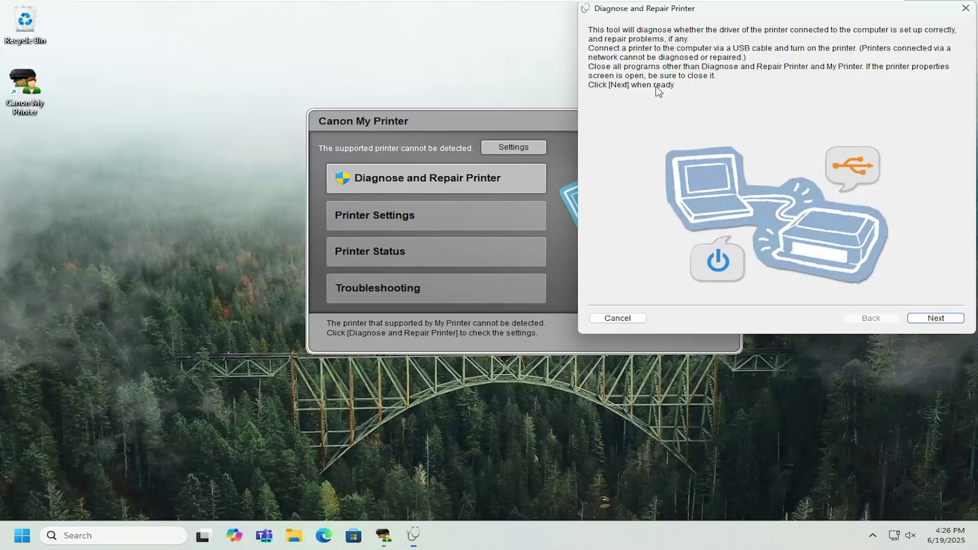
mouse_move(653, 21)
left_mouse_down()
mouse_move(459, 104)
mouse_move(395, 94)
left_mouse_up()
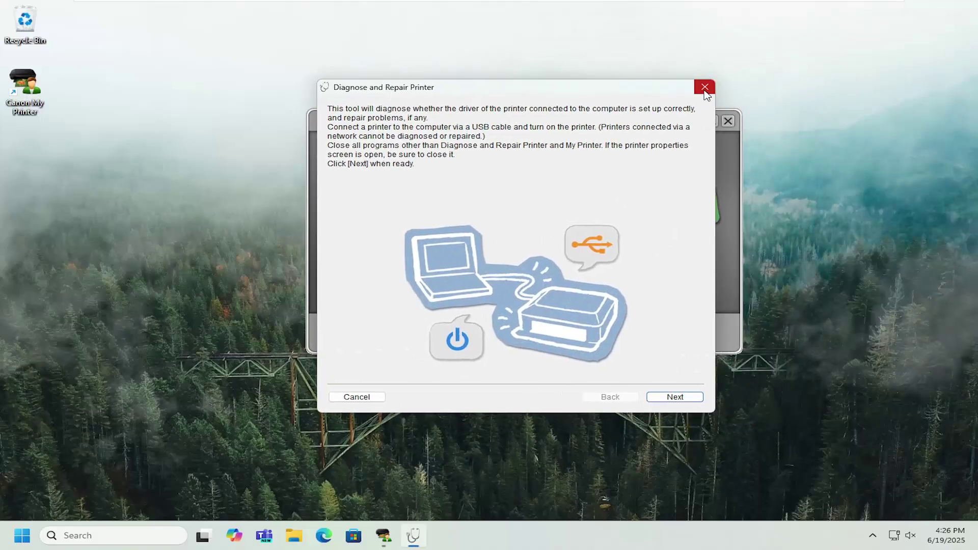
left_click(704, 87)
left_click(510, 269)
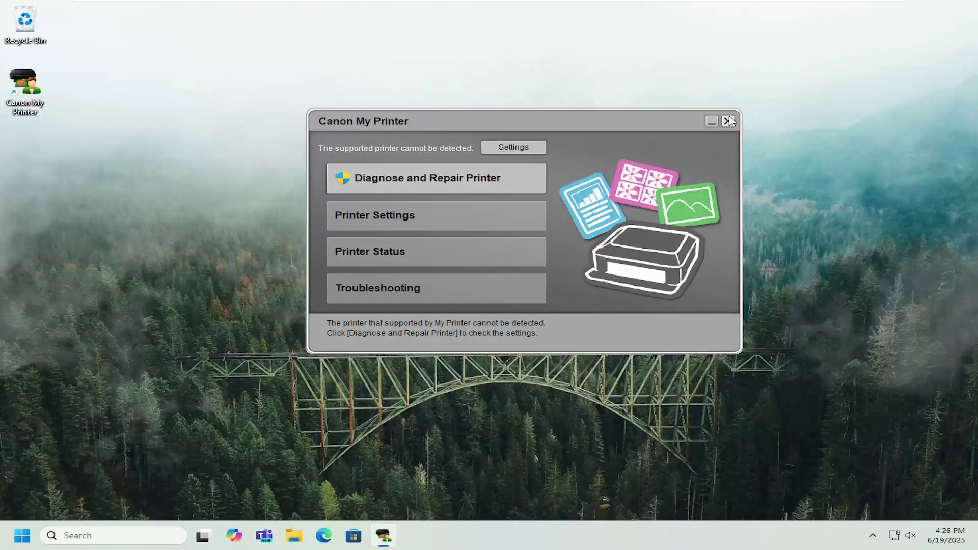
- Close Canon My Printer and delete its desktop shortcut
left_click(728, 121)
left_click(23, 100)
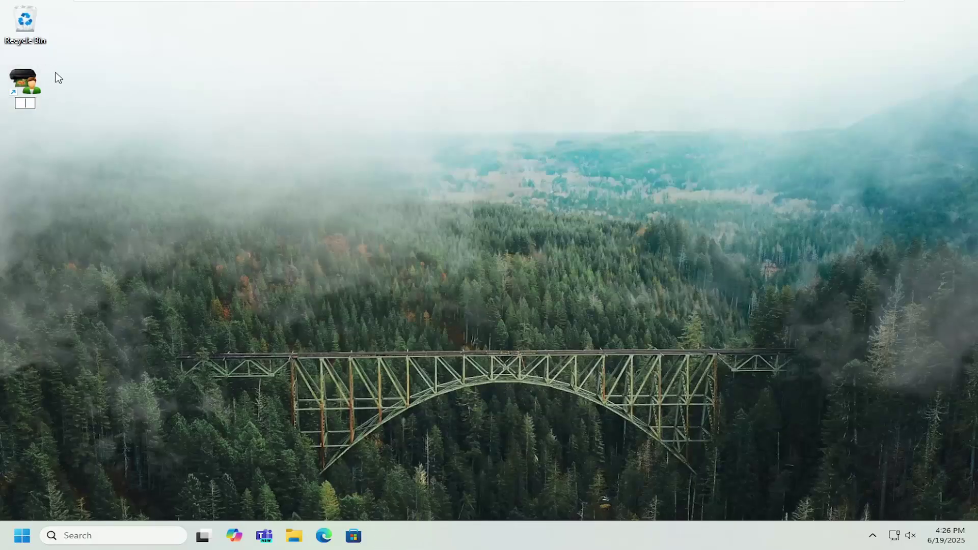
key("Delete")
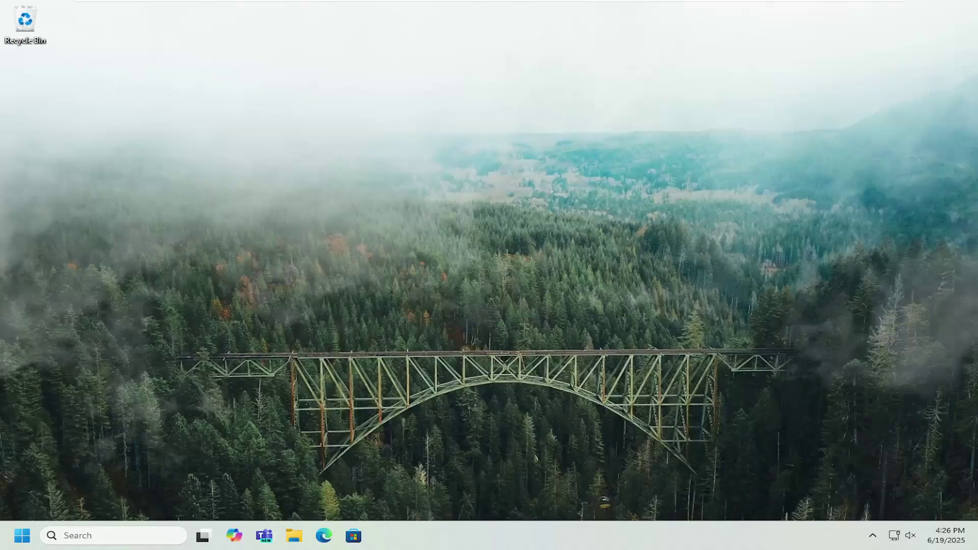